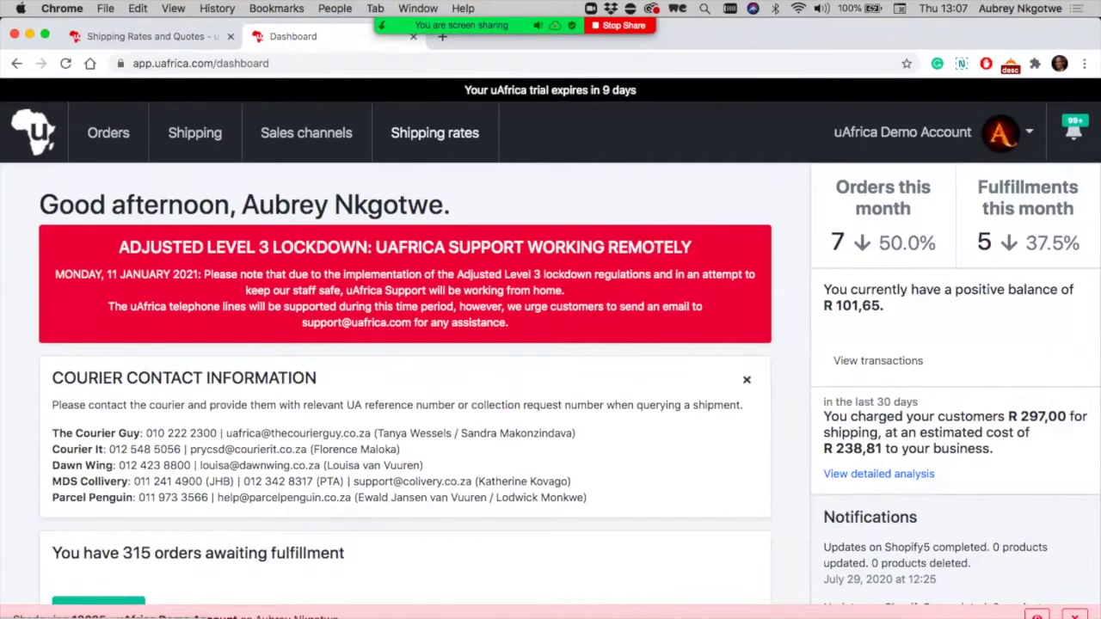
Open the Economy Door to Door real-time shipping rate for editing.
left_click(435, 132)
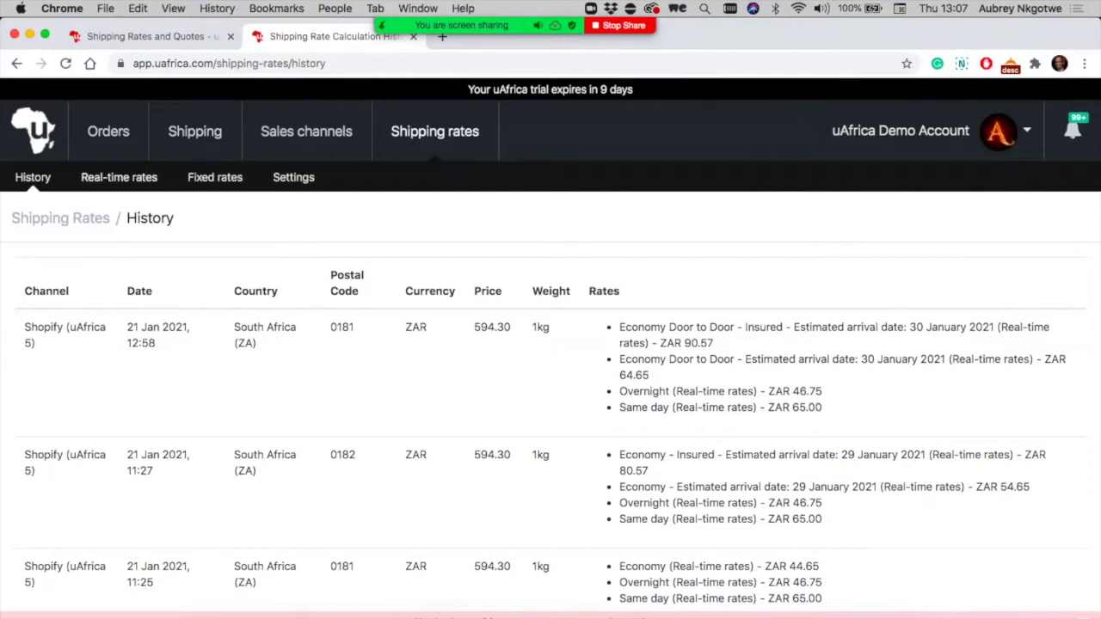
key("super+r")
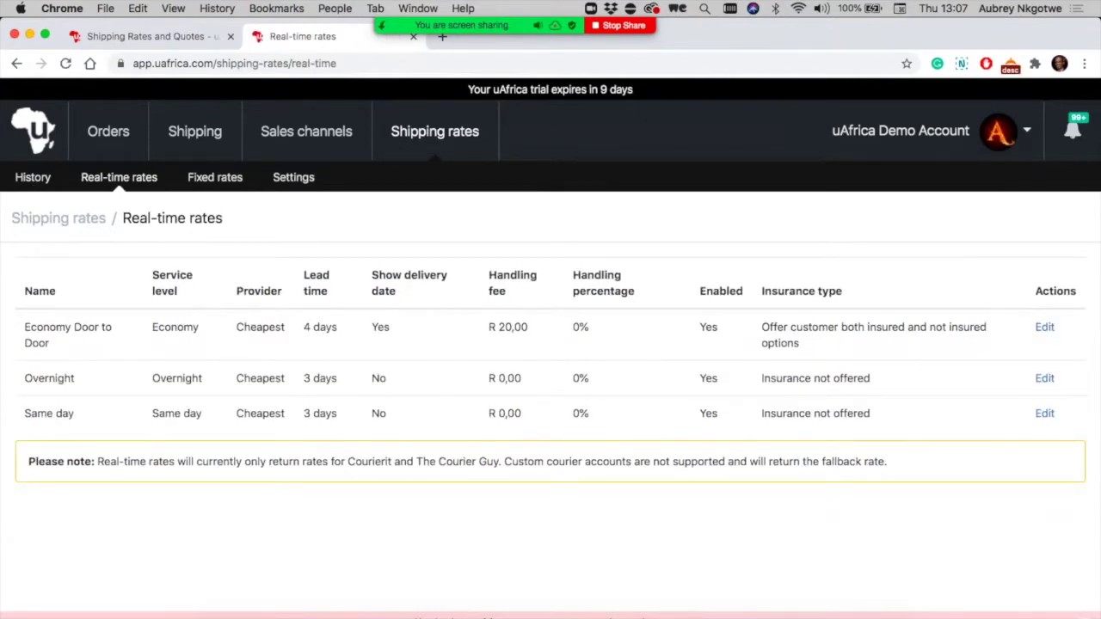
left_click(1044, 327)
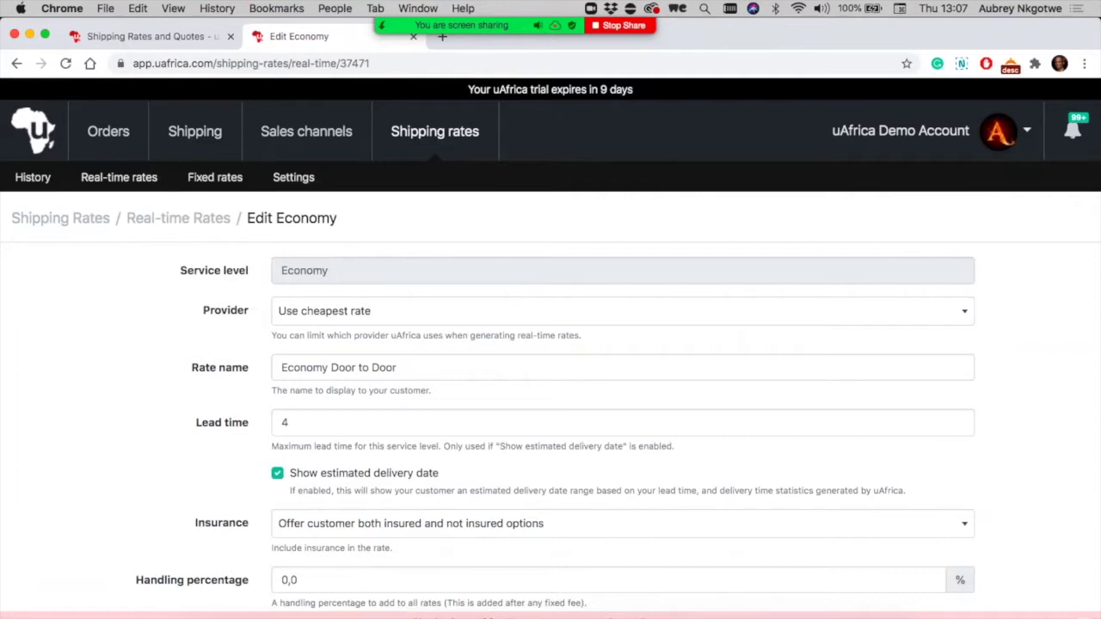
Review the Economy rate's provider options, rate name, lead time and remaining settings down to the customer preview.
left_click(623, 313)
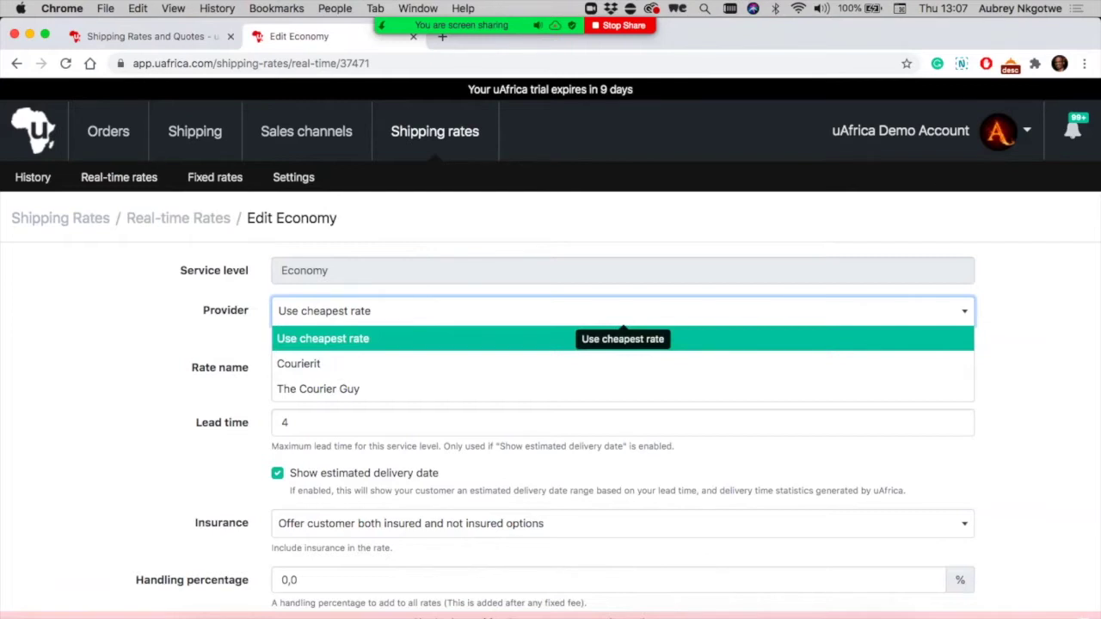
left_click(622, 423)
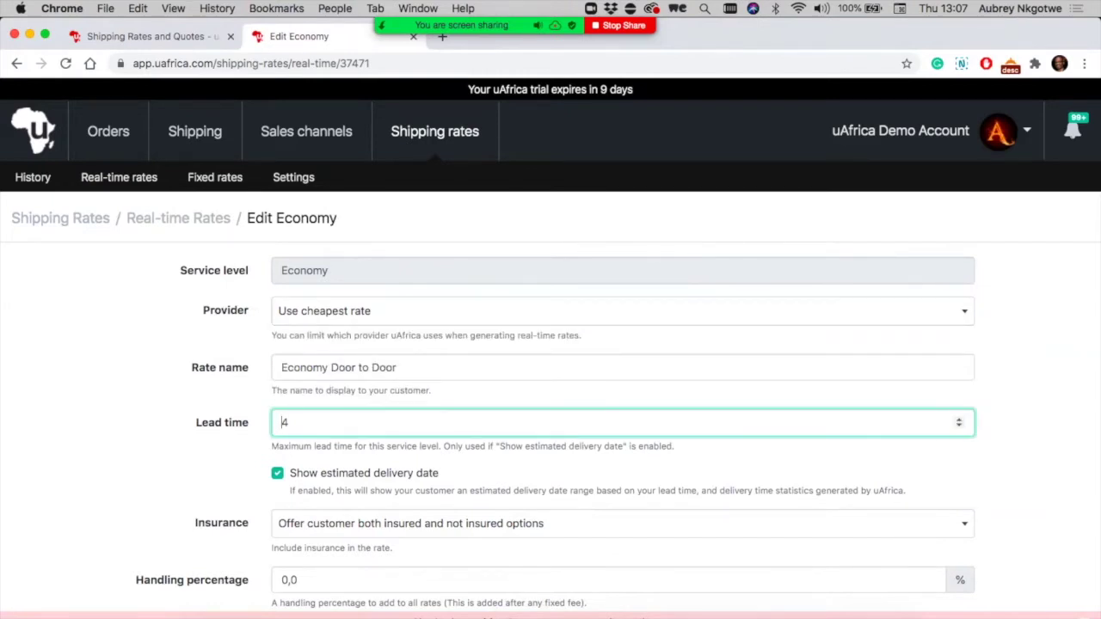
left_click(324, 367)
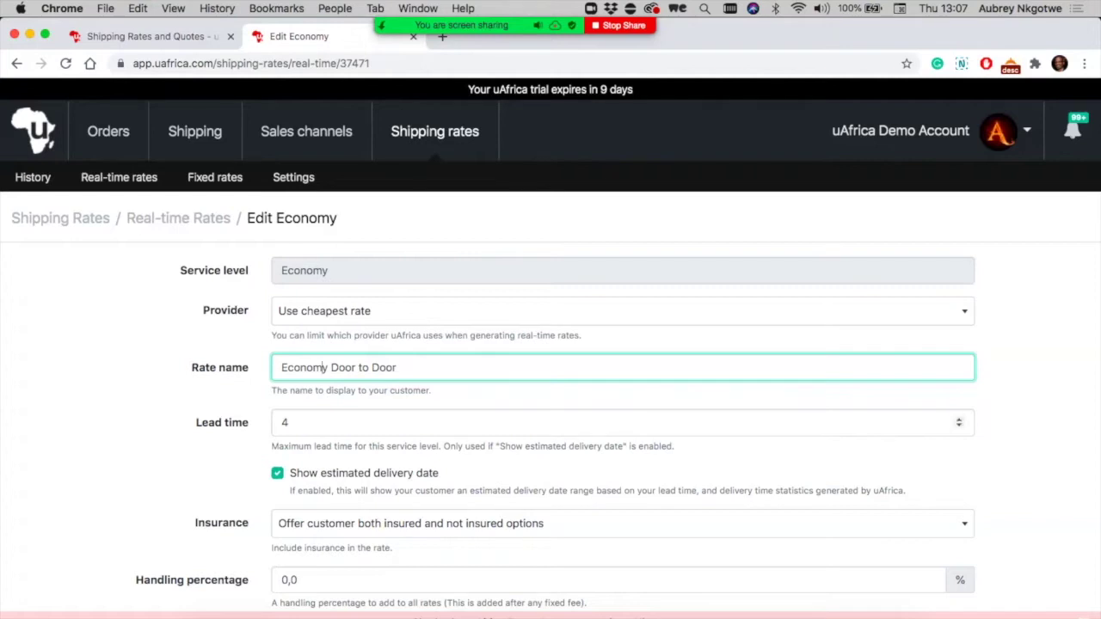
left_click(288, 422)
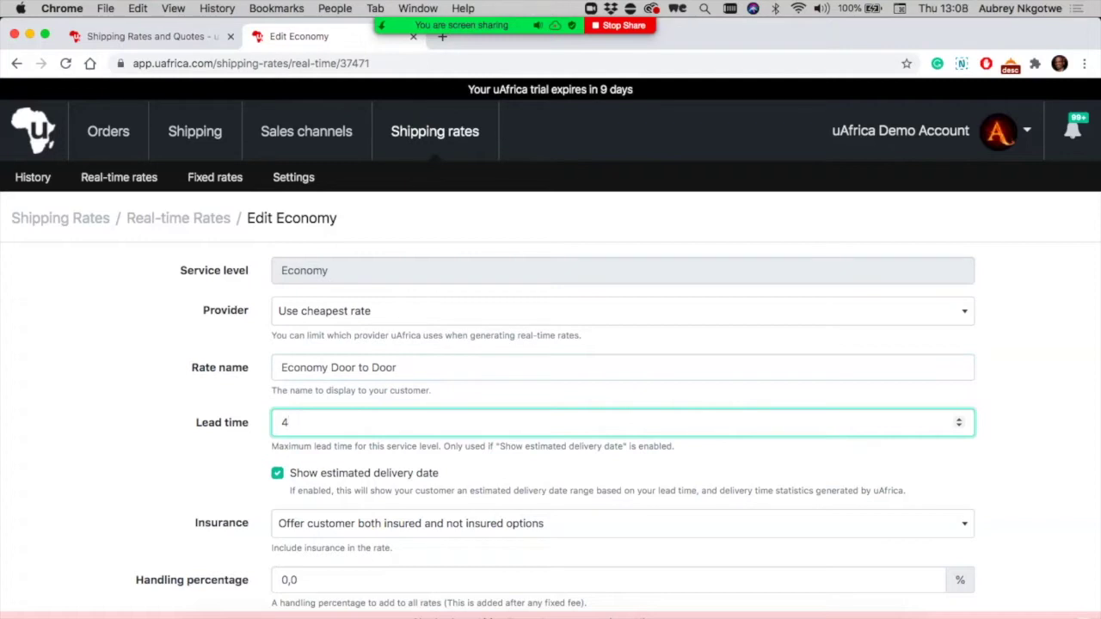
scroll(619, 387, "down", 2)
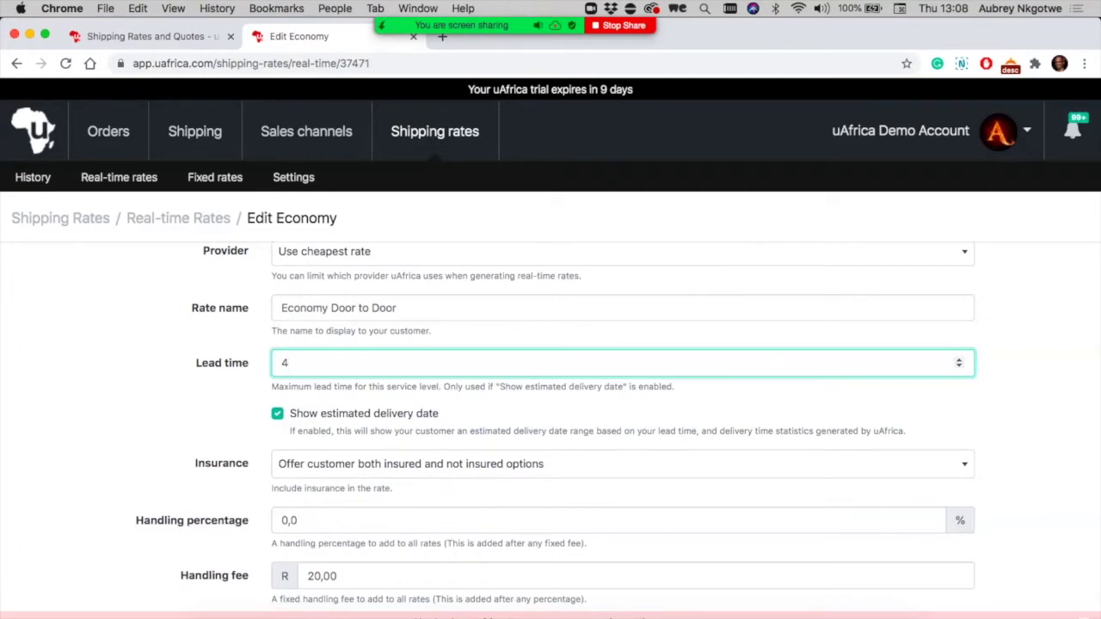
scroll(619, 387, "down", 5)
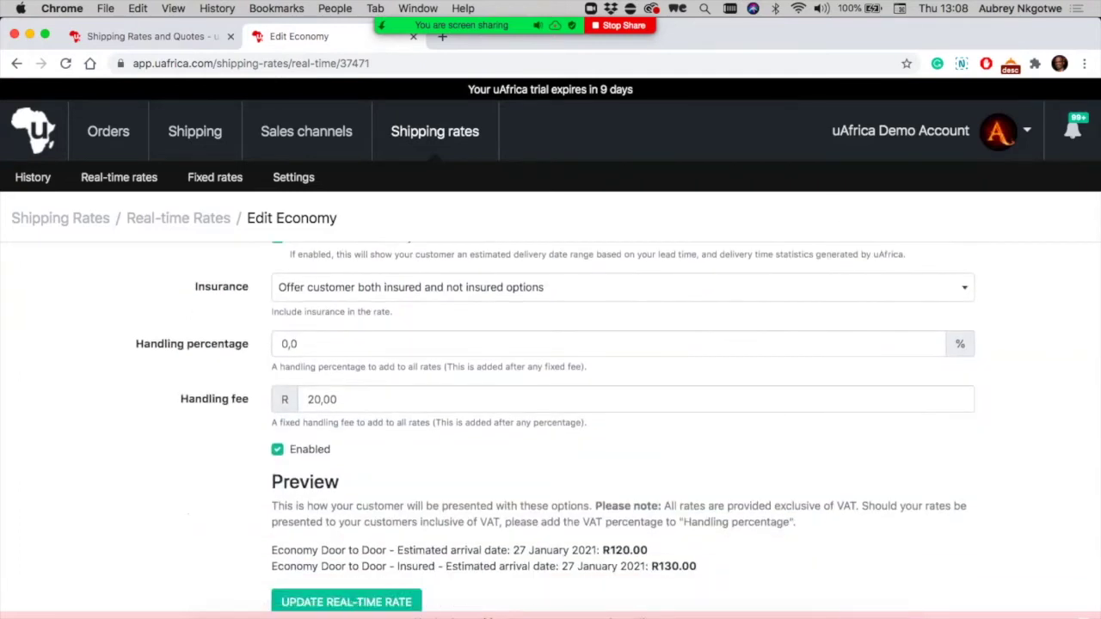
Turn off the estimated delivery date for the Economy rate and check the customer preview.
scroll(619, 387, "up", 2)
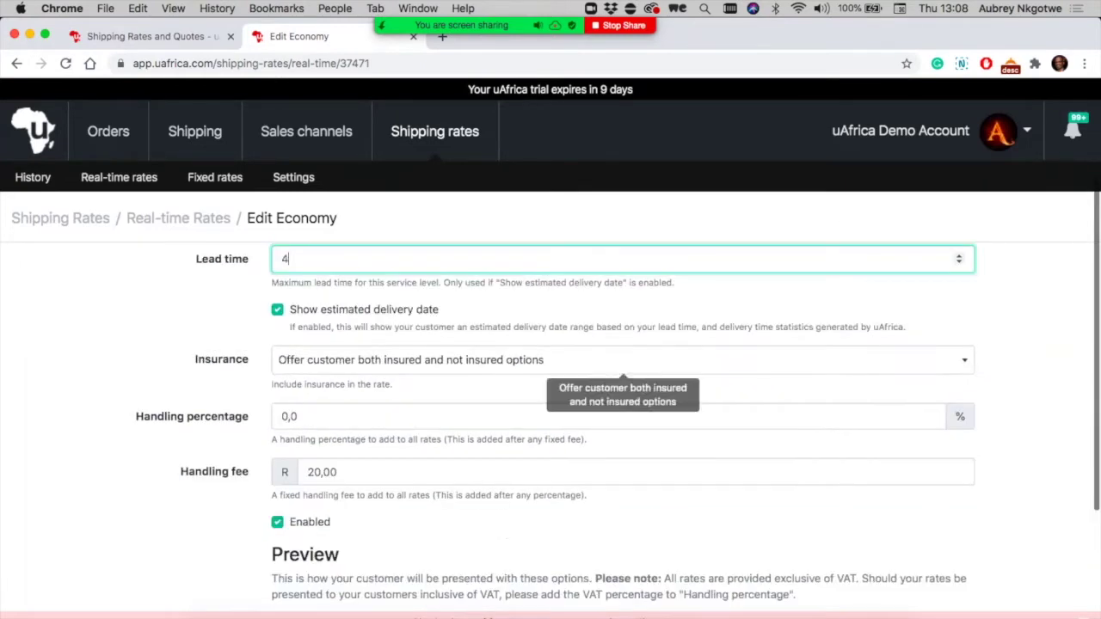
left_click(277, 308)
scroll(619, 387, "down", 5)
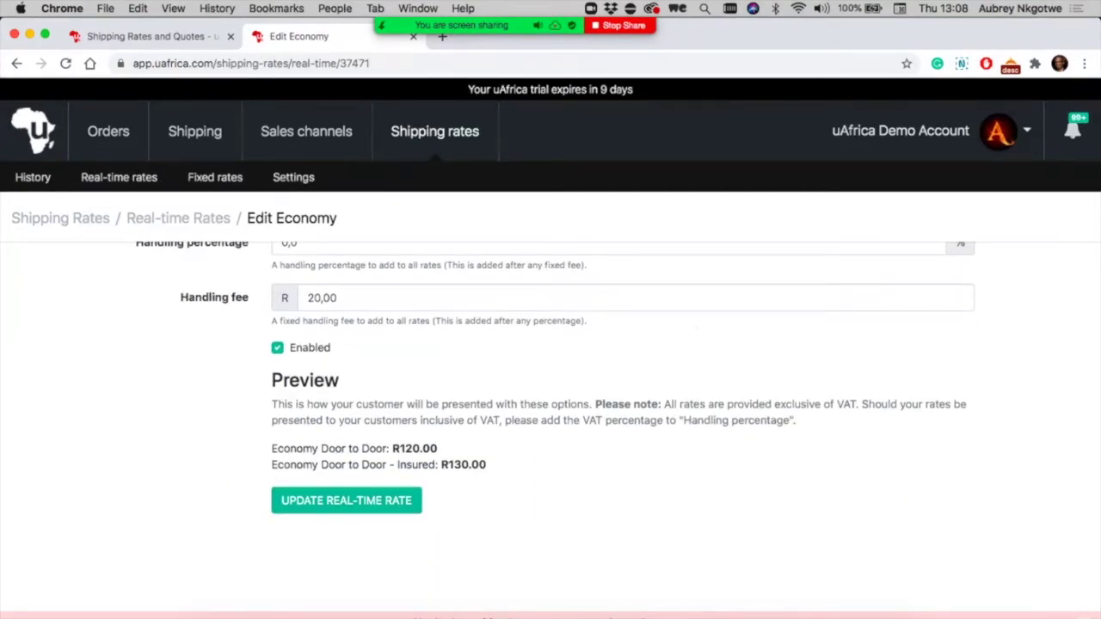
scroll(619, 422, "up", 1)
scroll(585, 395, "up", 4)
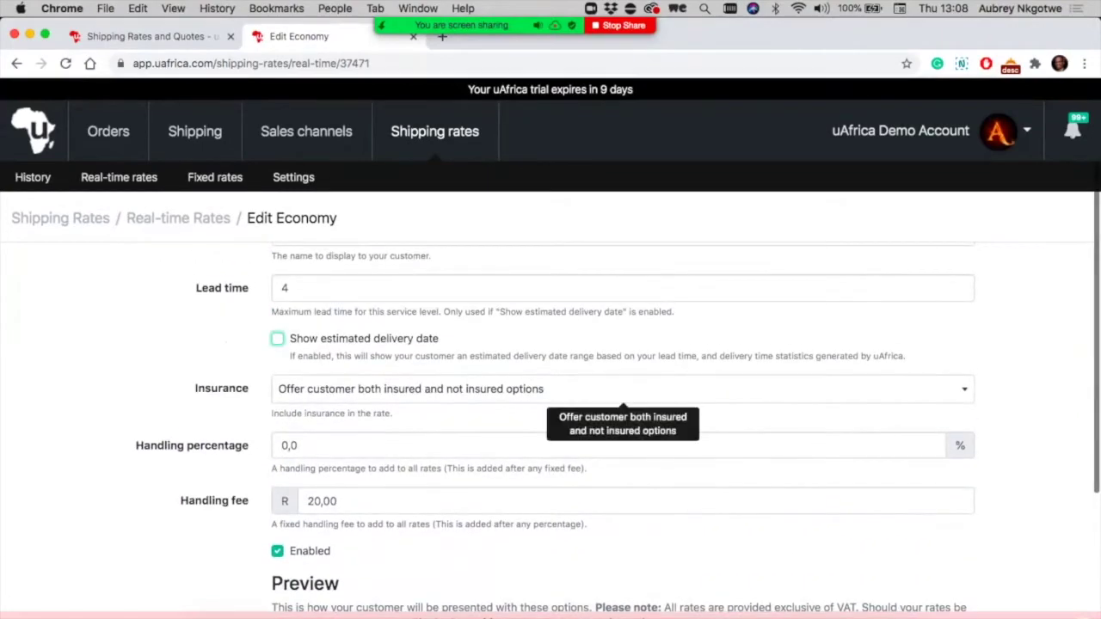
scroll(619, 388, "down", 3)
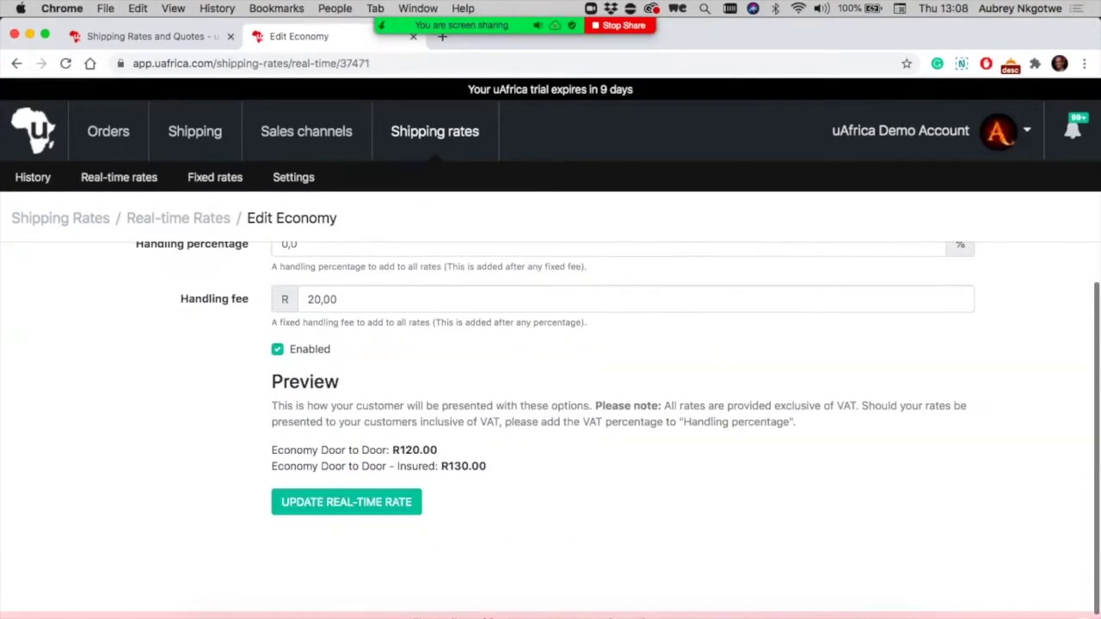
Turn the Economy rate's estimated delivery date back on and review the preview again.
scroll(619, 387, "up", 4)
left_click(277, 371)
scroll(620, 477, "down", 3)
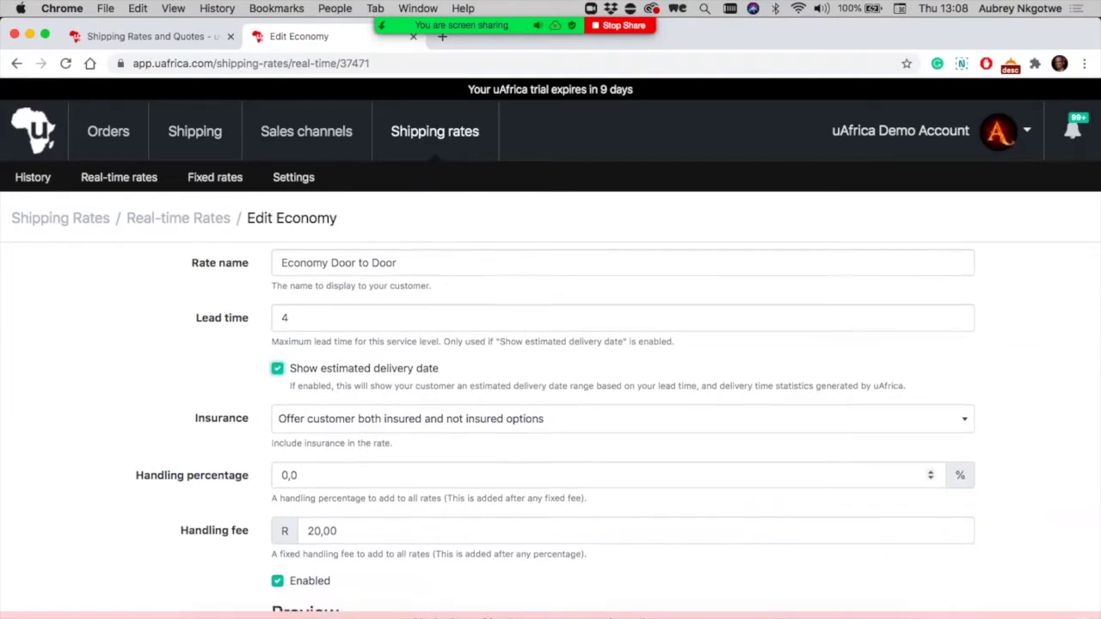
scroll(619, 420, "up", 2)
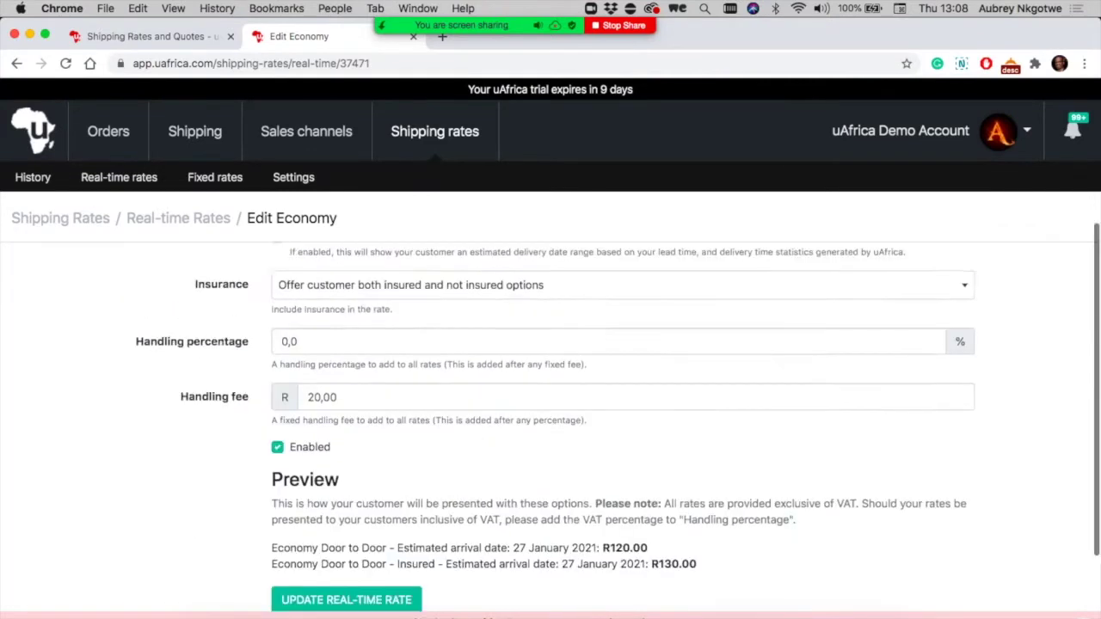
Examine the insurance choices available for the Economy rate without changing the selection.
left_click(282, 363)
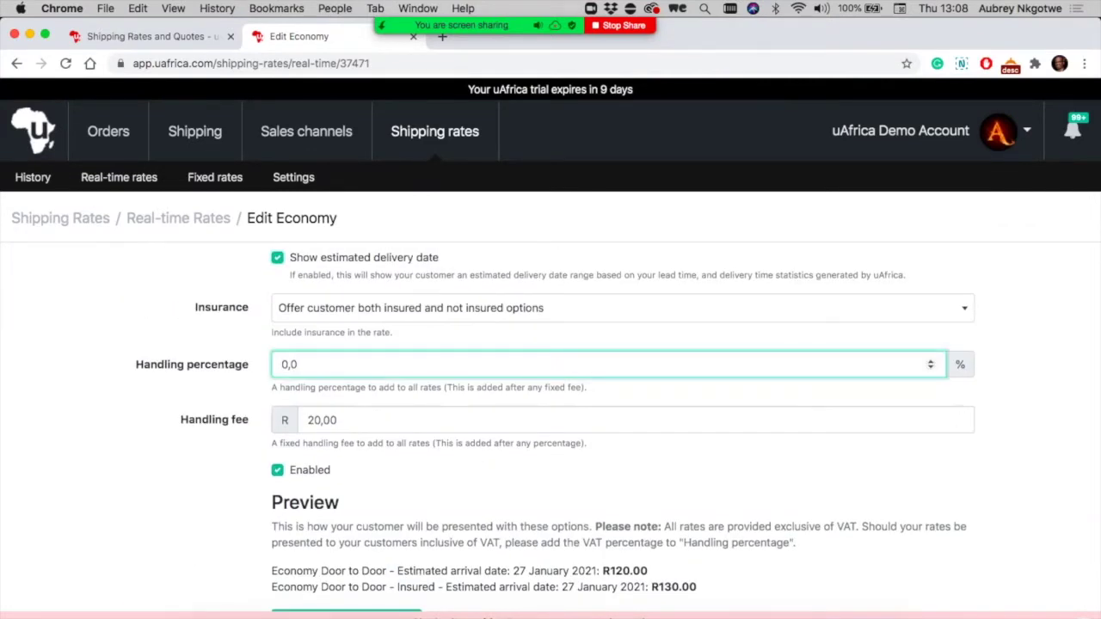
left_click(622, 308)
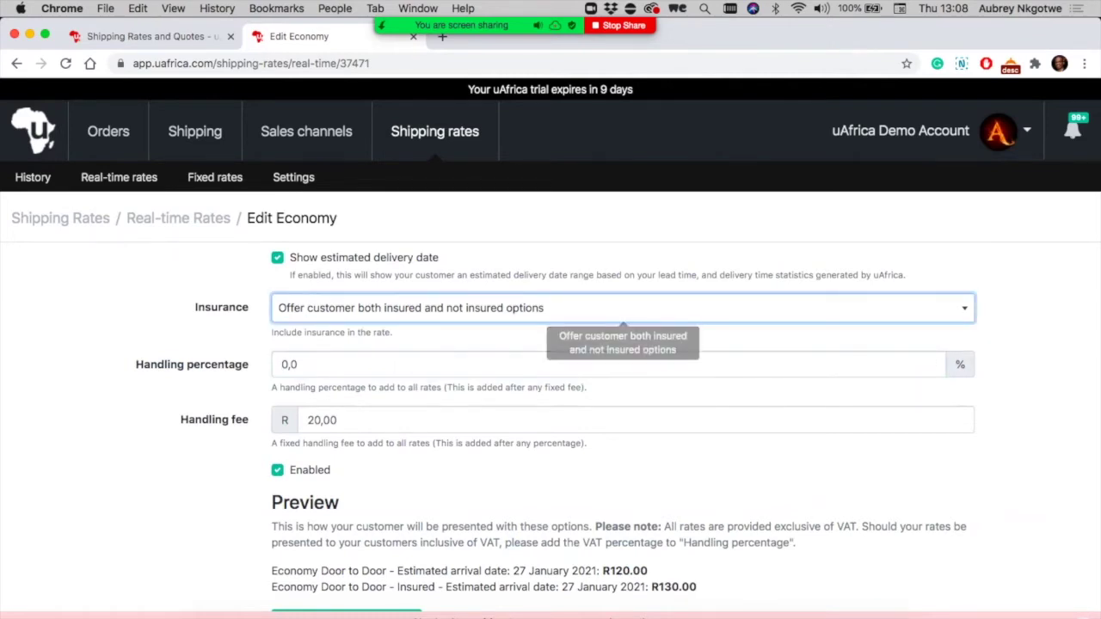
left_click(622, 308)
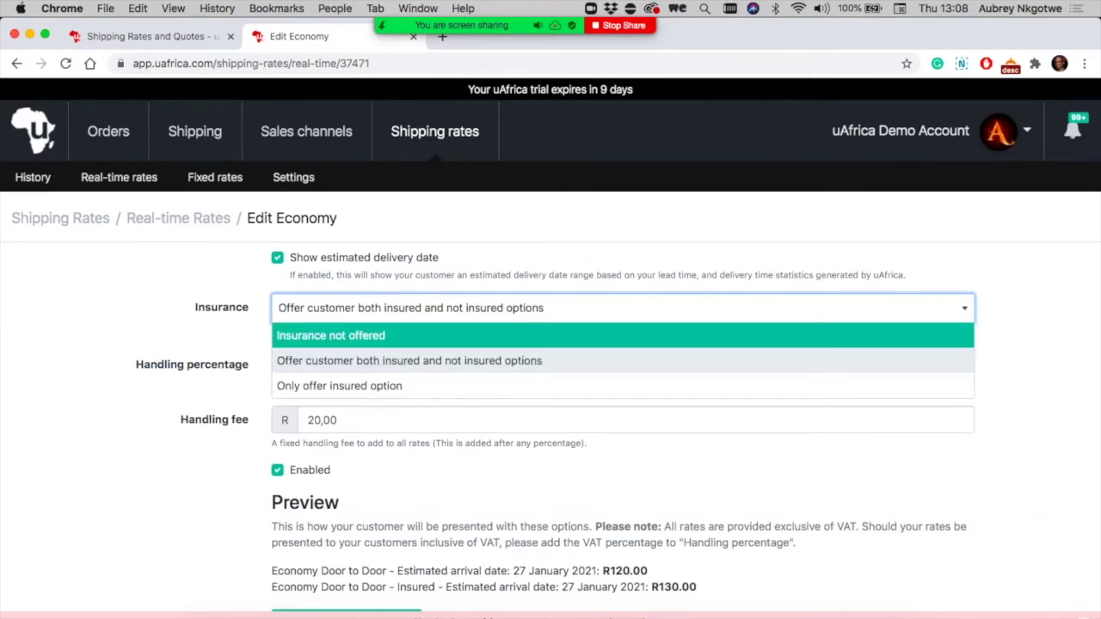
left_click(282, 363)
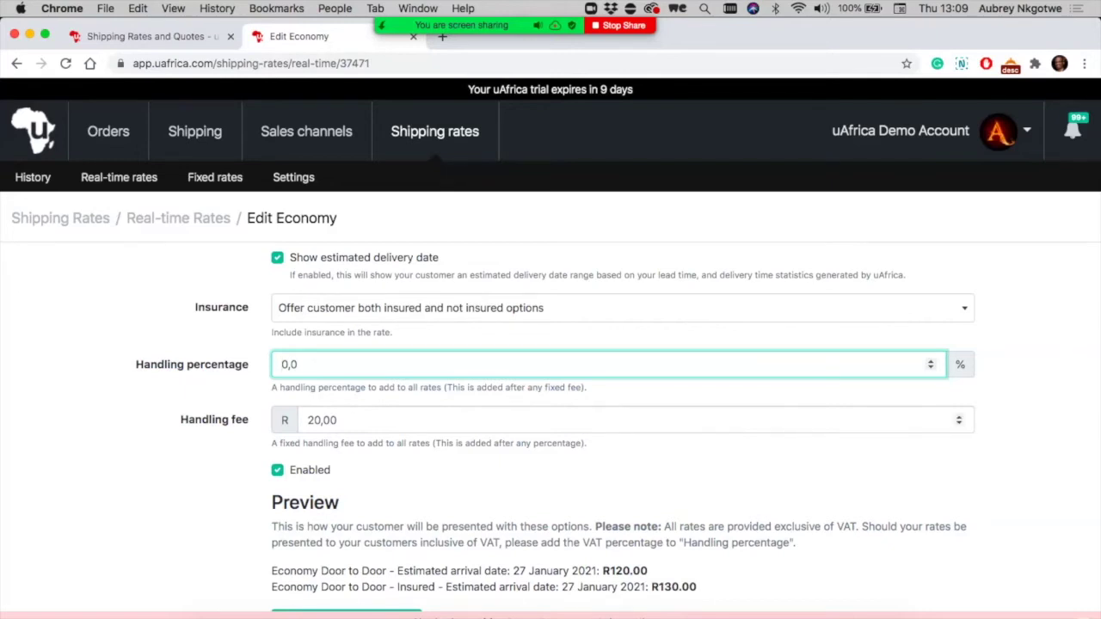
Set the Economy rate's handling fee to R 00,00 and check the previewed customer price.
scroll(619, 418, "down", 2)
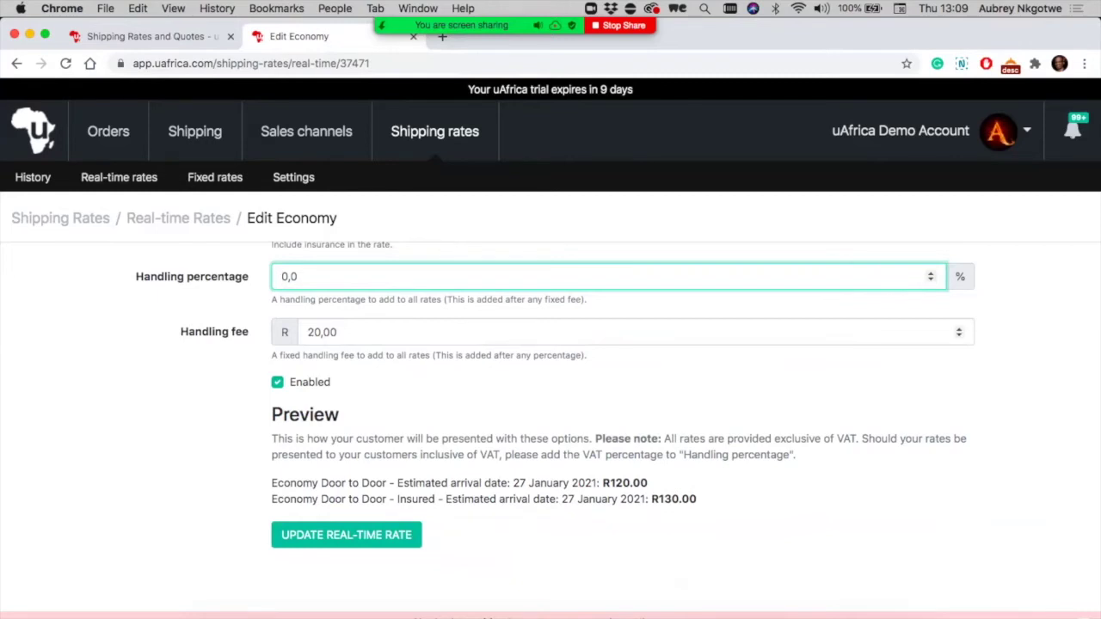
left_click_drag(315, 332, 307, 332)
type("0")
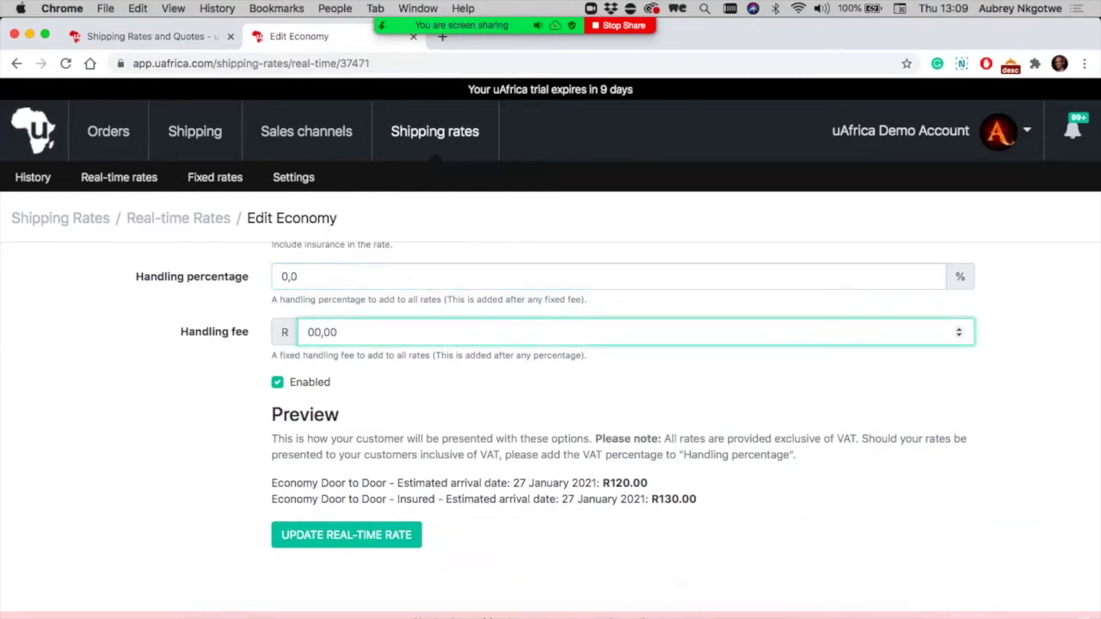
key("Tab")
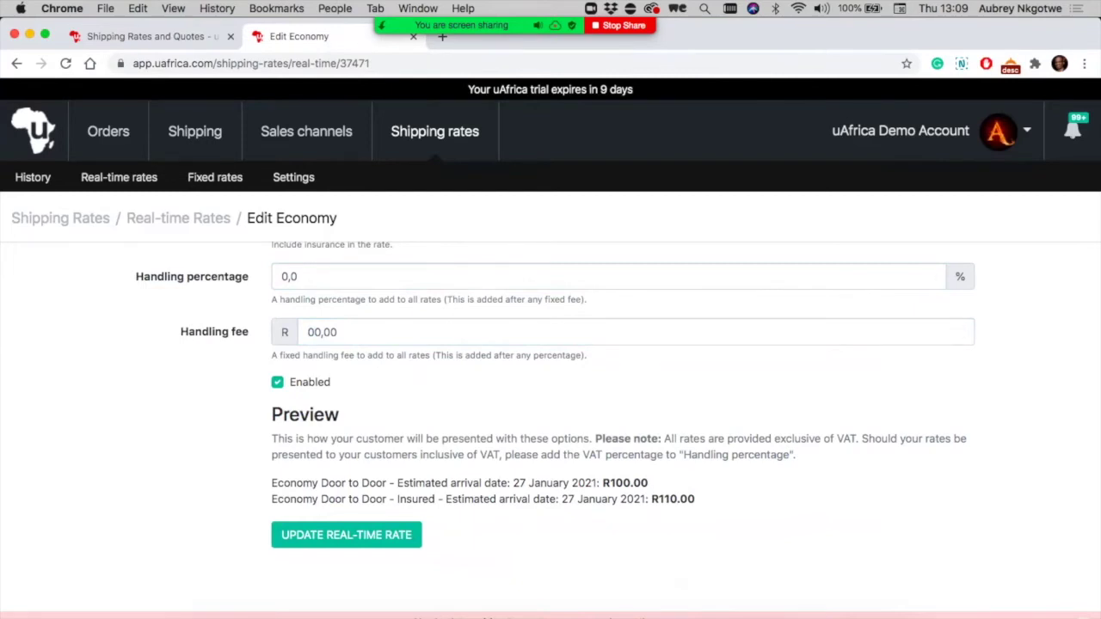
left_click_drag(610, 483, 647, 483)
Try a handling fee of R 50,00 in the preview, then return to the real-time rates list without saving.
left_click_drag(315, 332, 307, 332)
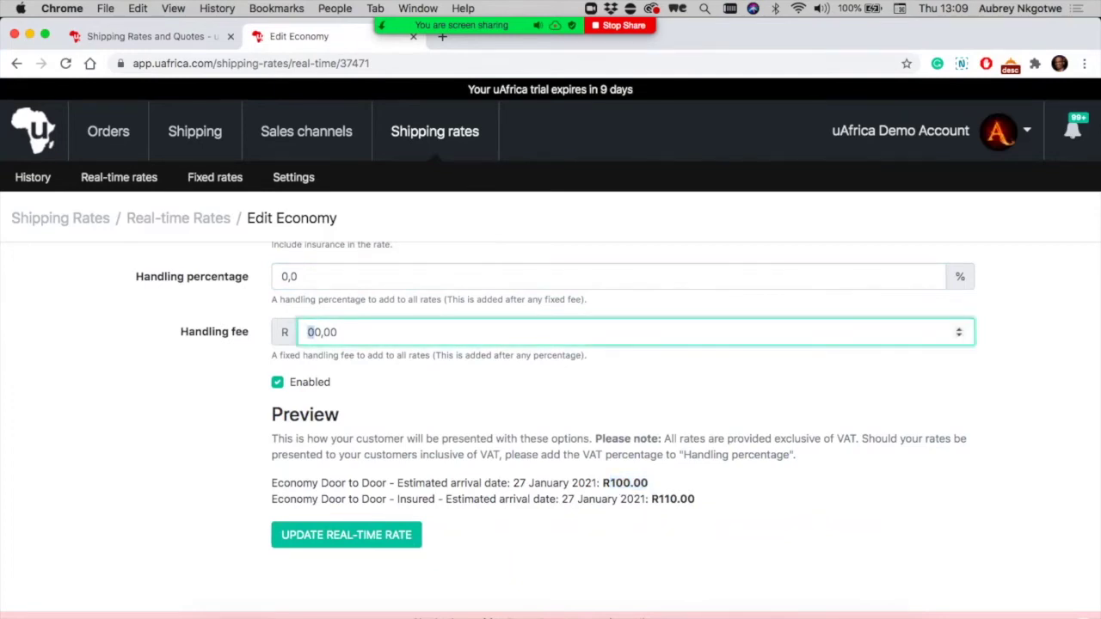
type("5")
key("Tab")
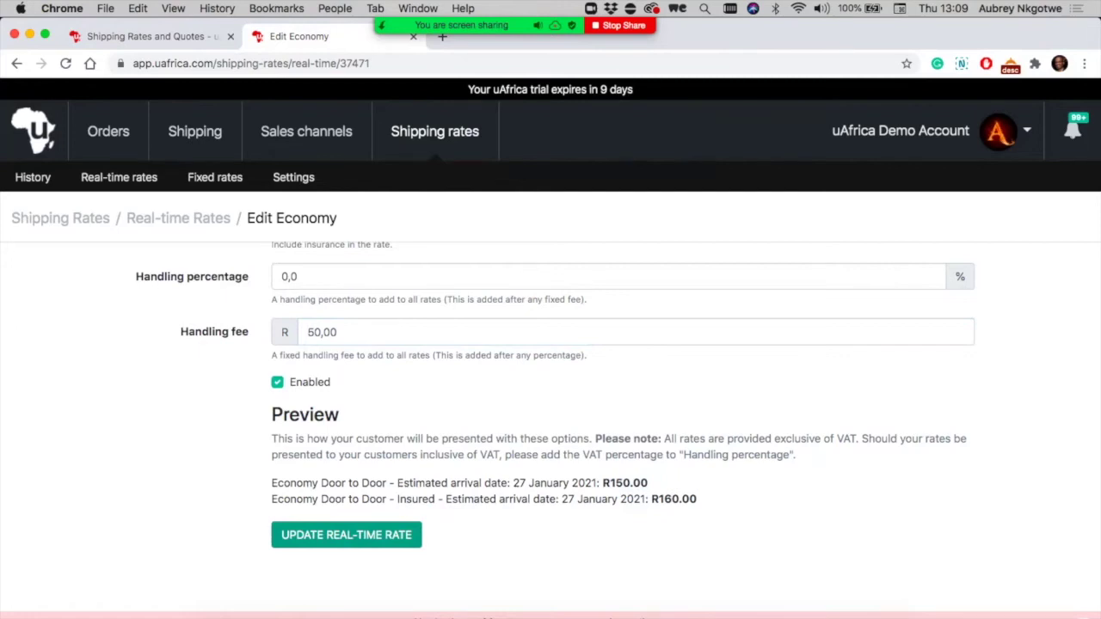
scroll(602, 336, "up", 4)
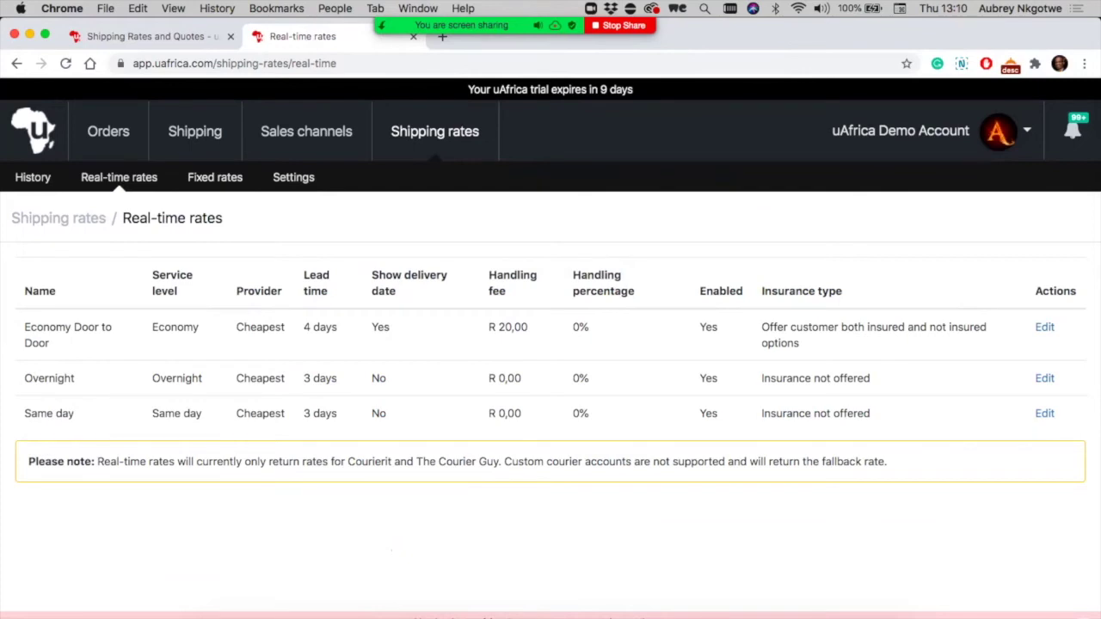
Open the fixed shipping rates and review the rate list and the form for adding a rate.
key("super+r")
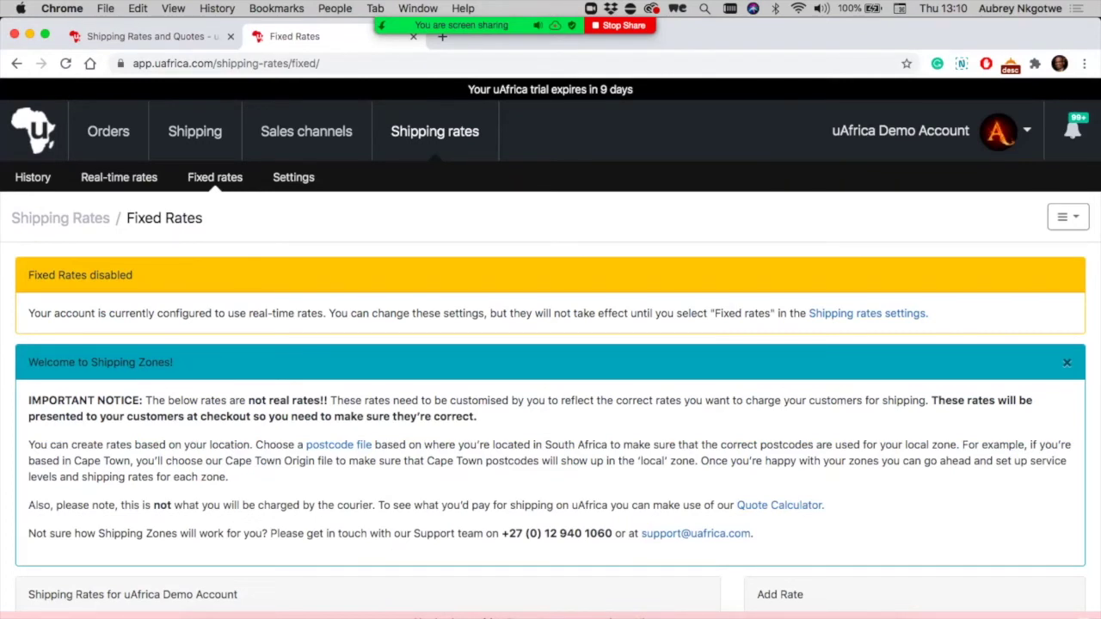
scroll(550, 361, "down", 5)
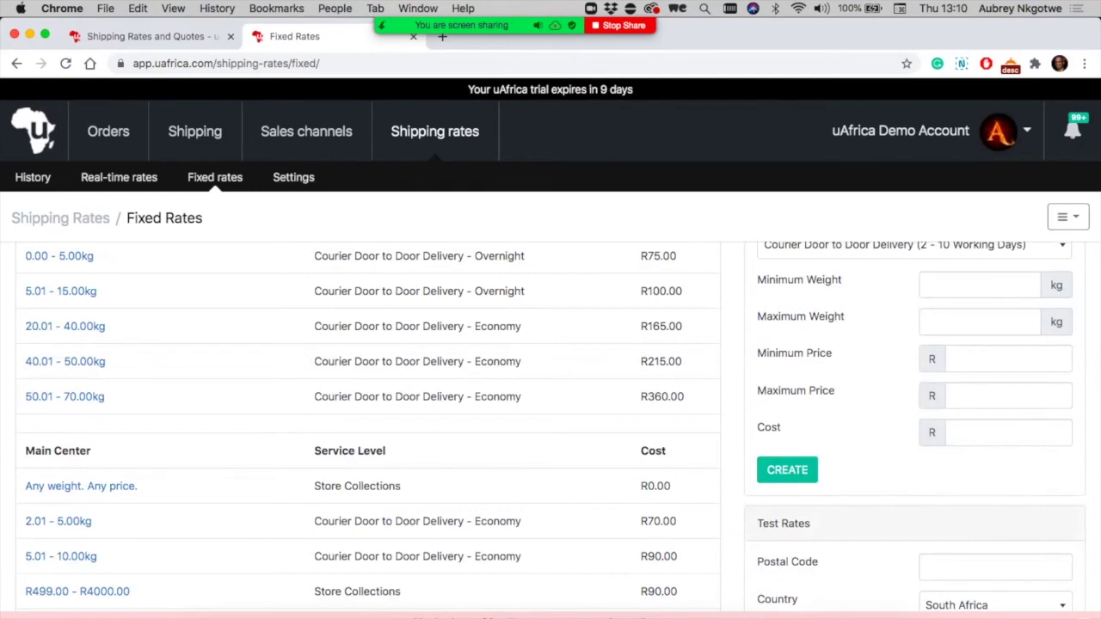
scroll(551, 425, "up", 1)
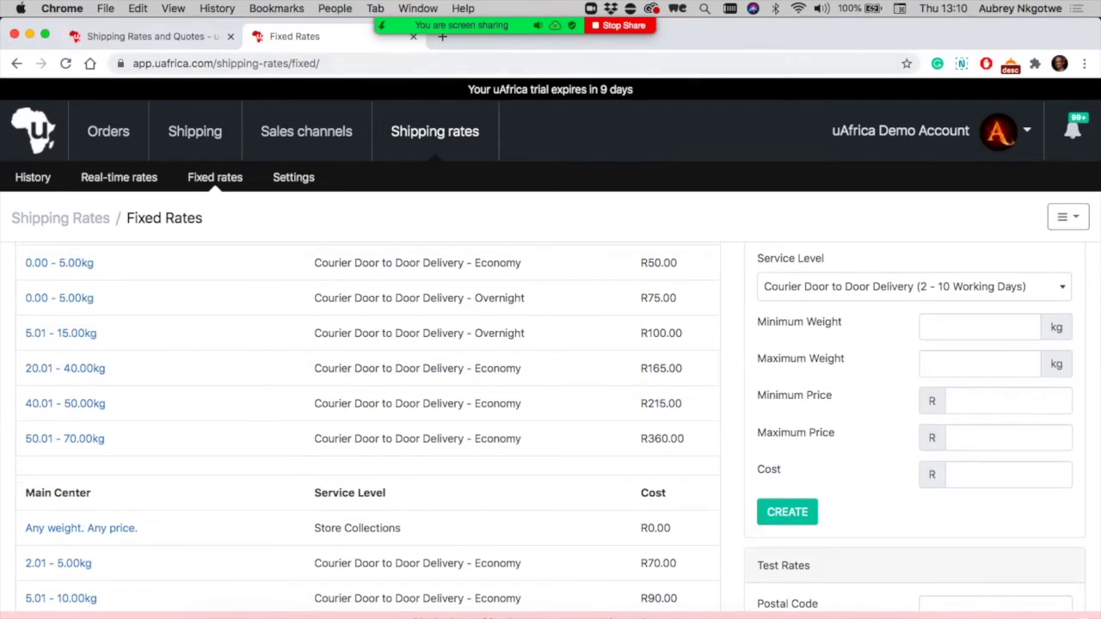
Examine the Blue Plan rates table on the uAfrica Shipping Rates & Quotes page alongside the account's fixed rates.
left_click(151, 36)
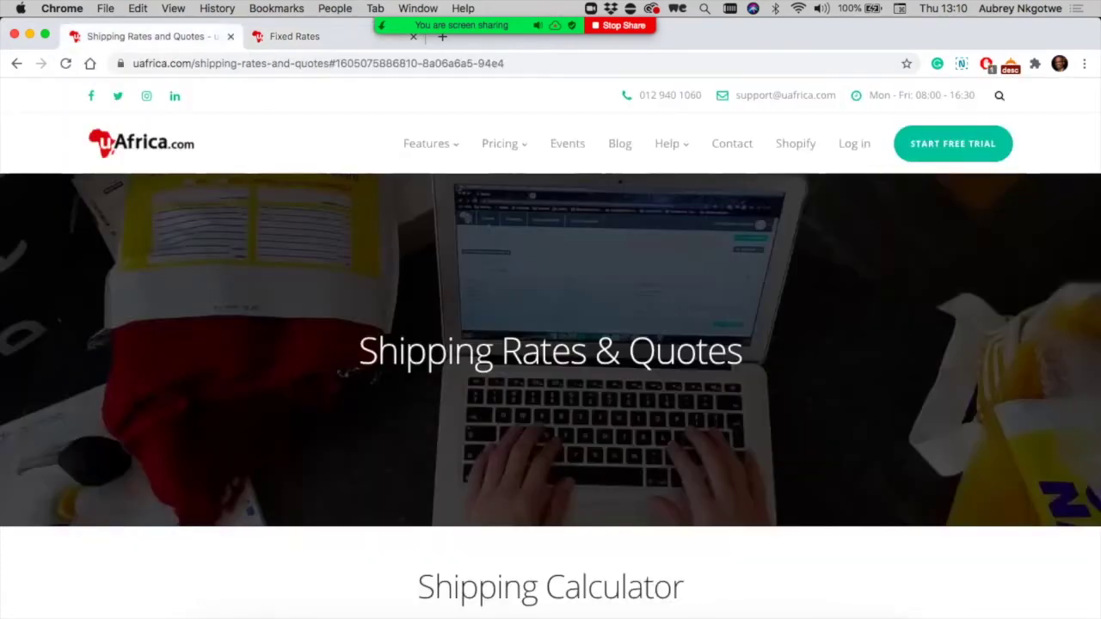
scroll(550, 344, "down", 8)
scroll(551, 344, "down", 3)
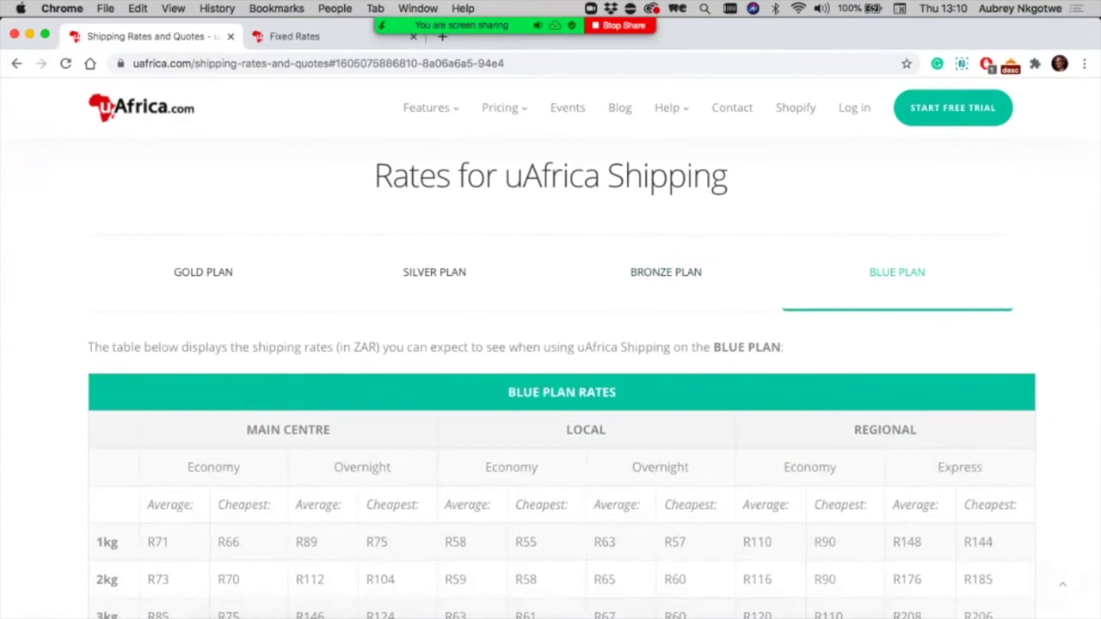
left_click(294, 36)
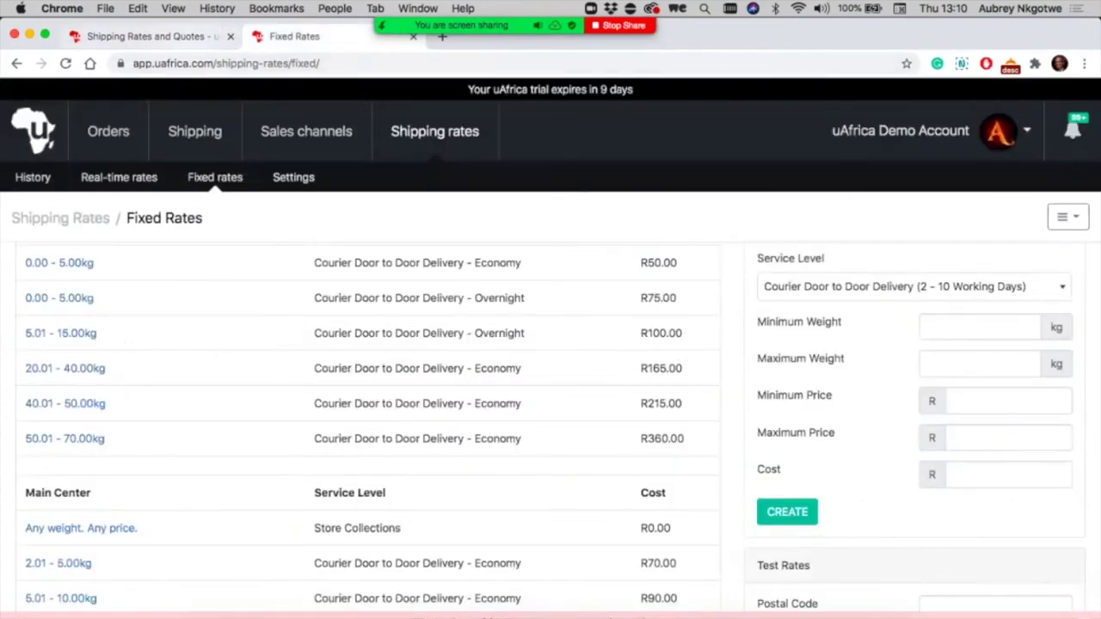
key("ctrl+shift+Tab")
scroll(550, 344, "down", 3)
scroll(551, 344, "up", 3)
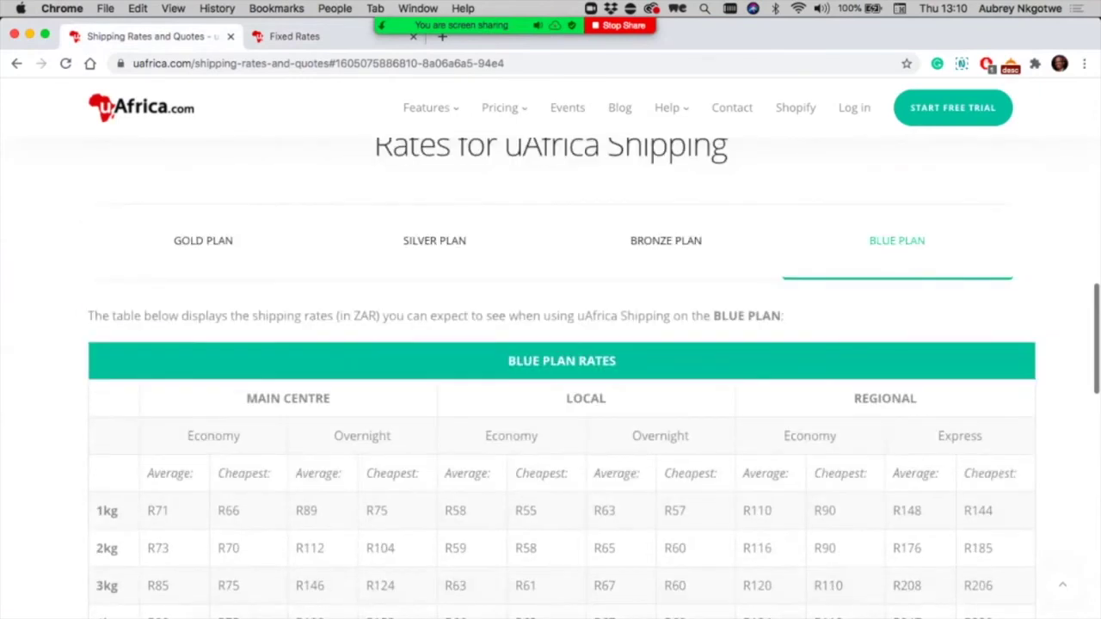
Compare the Bronze, Silver and Blue Plan shipping rate tables, finishing on the Blue Plan.
mouse_move(504, 107)
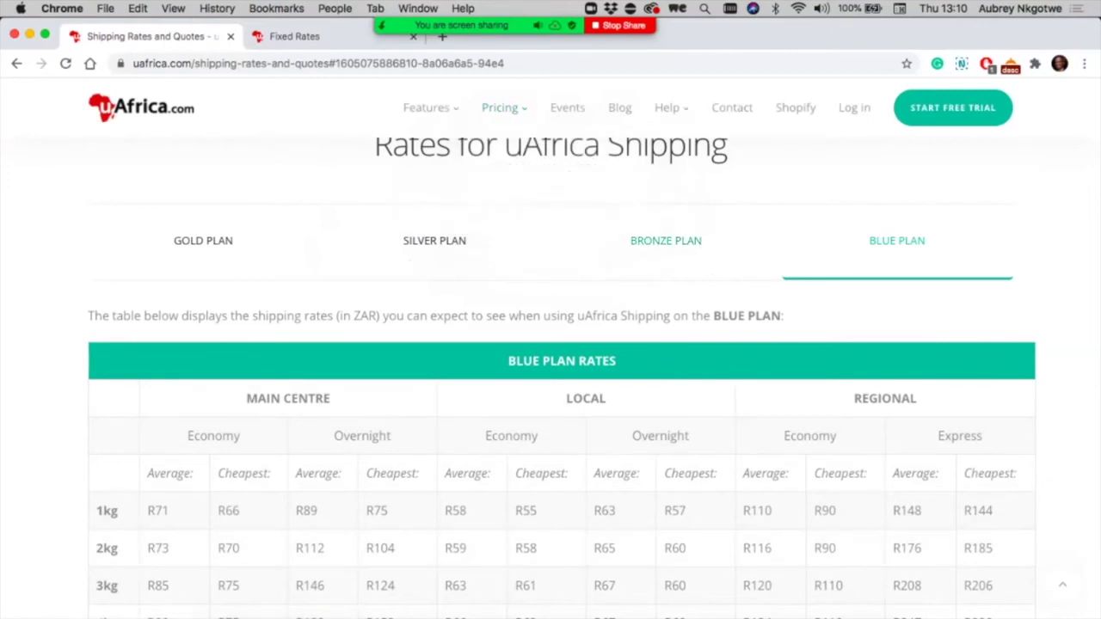
left_click(665, 241)
left_click(434, 241)
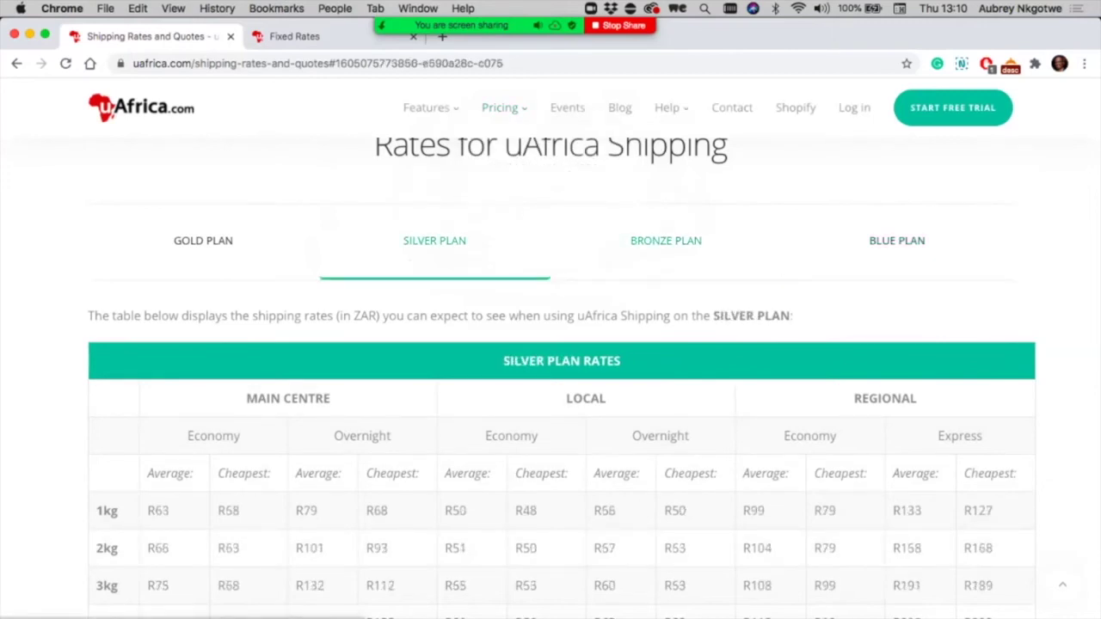
left_click(665, 241)
left_click(898, 241)
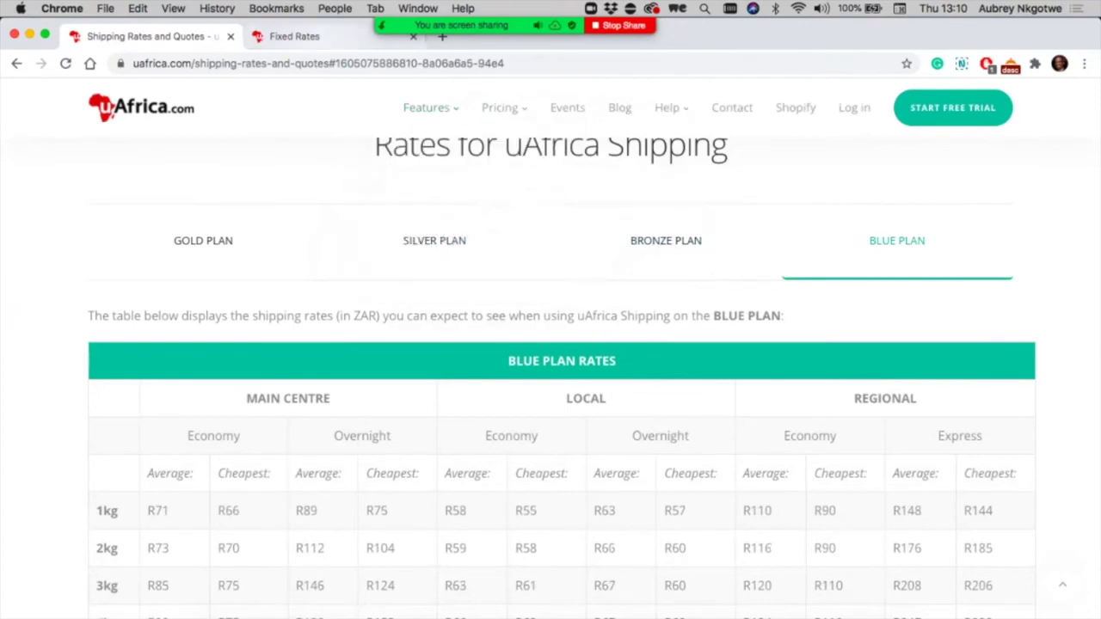
Switch to the account's fixed rates and try the Local zone in the form for adding a rate, reviewing its remaining fields.
left_click(327, 36)
scroll(551, 419, "up", 5)
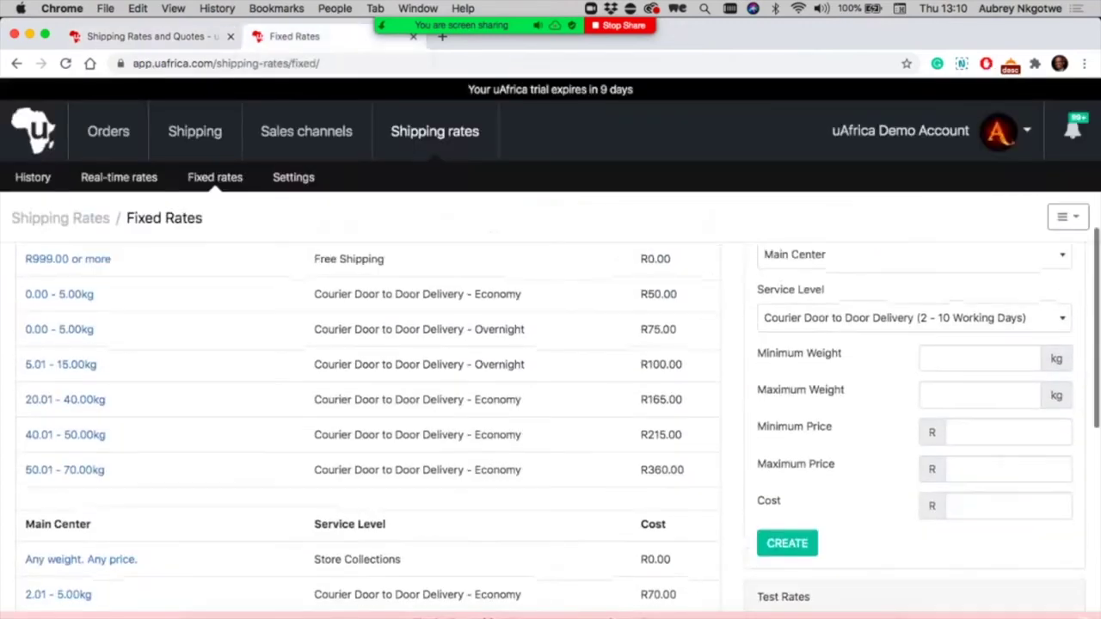
scroll(551, 419, "down", 2)
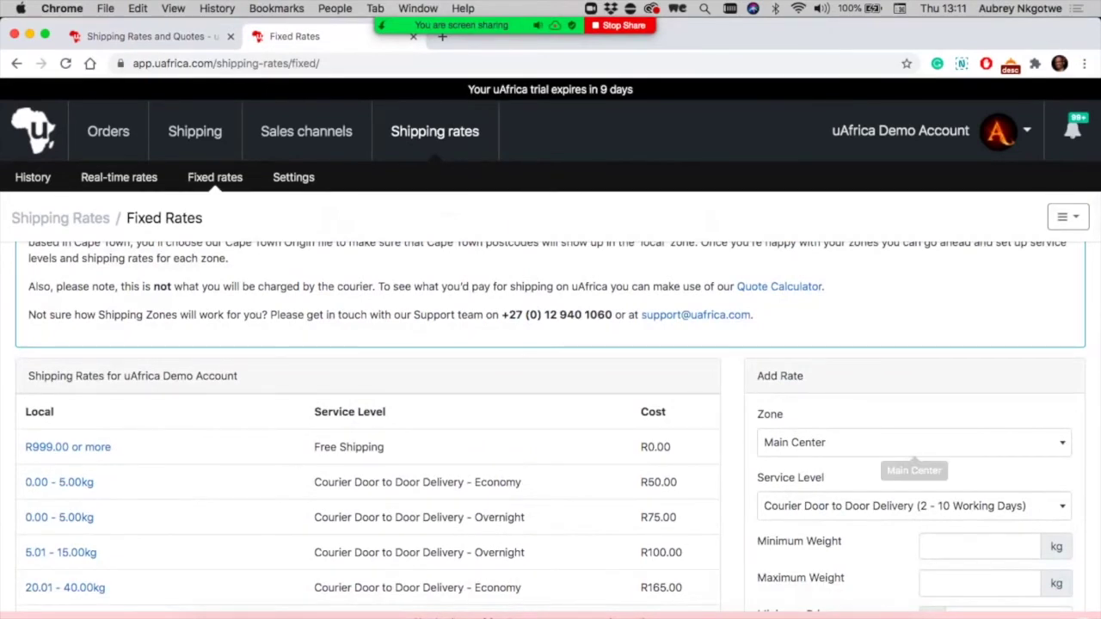
left_click(882, 442)
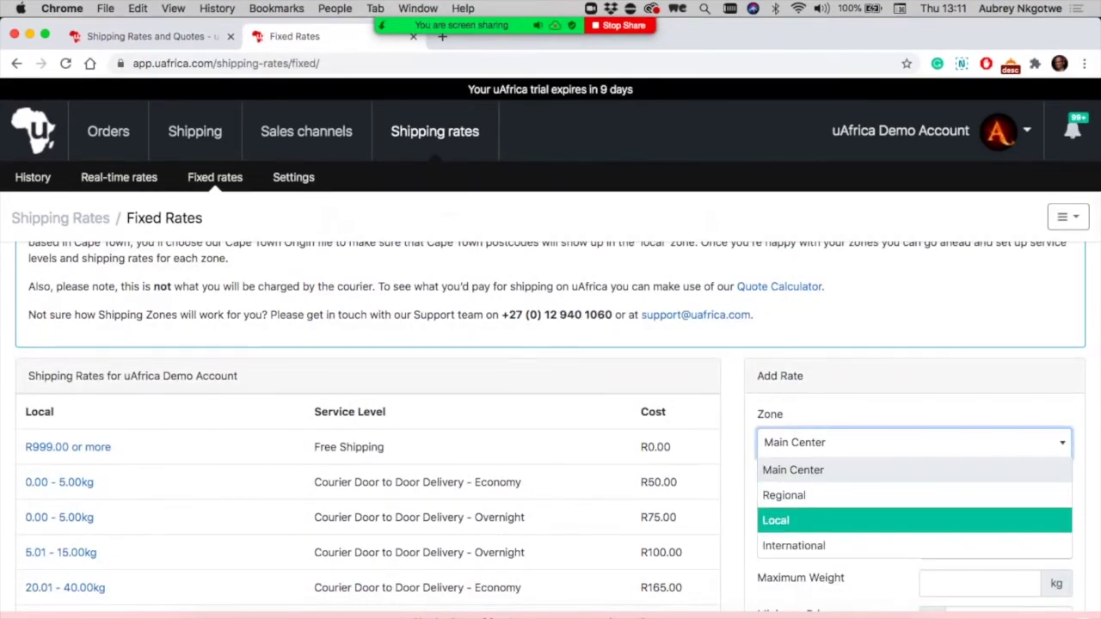
left_click(882, 519)
left_click(882, 442)
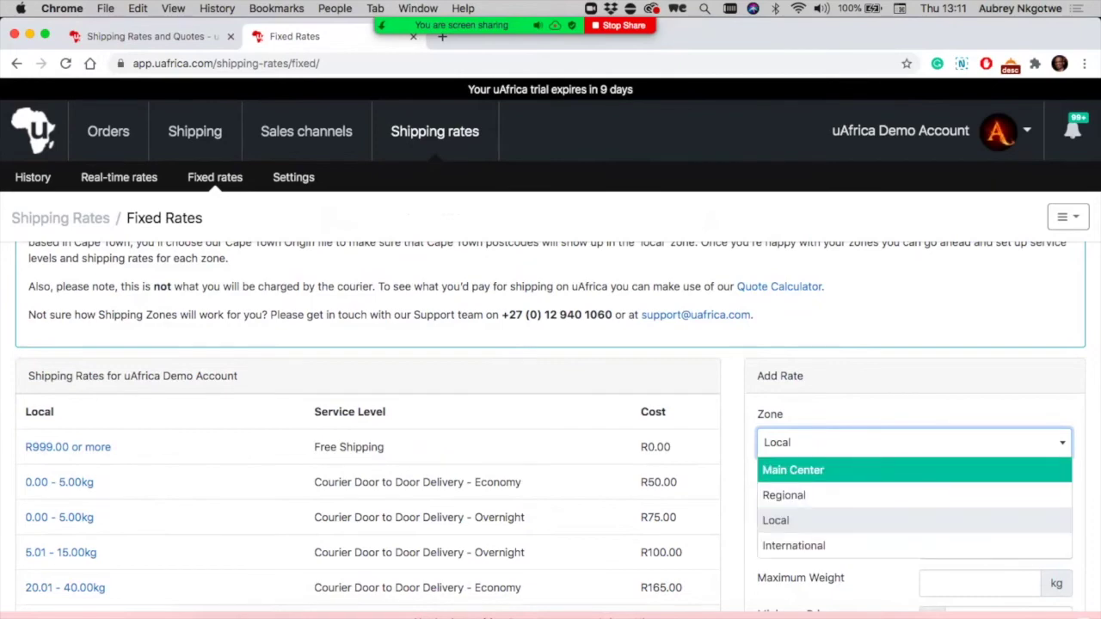
scroll(861, 464, "down", 5)
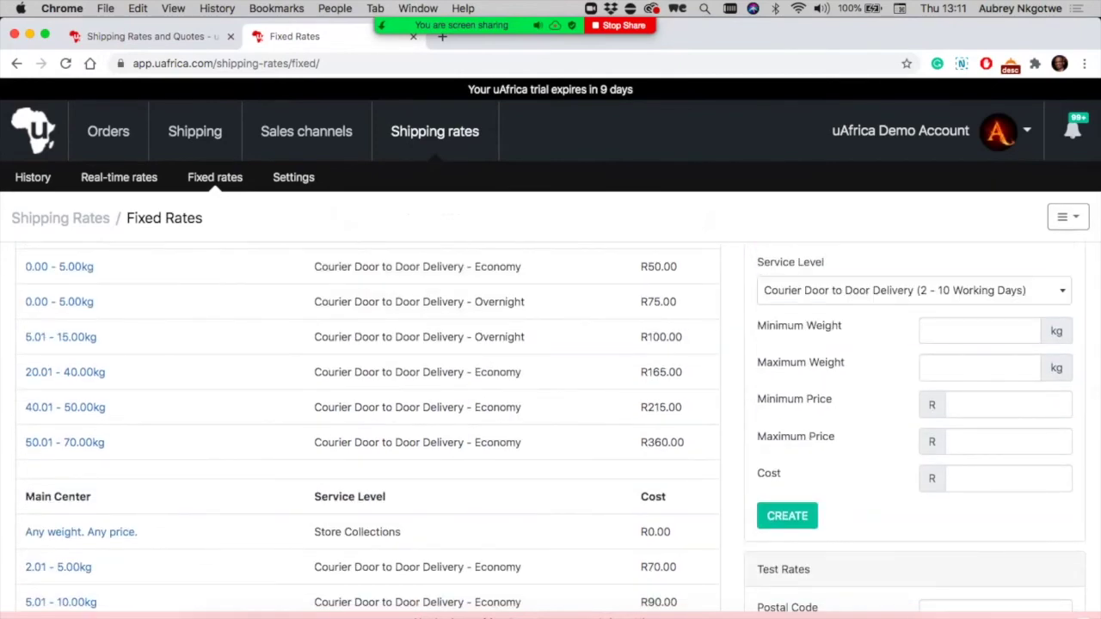
Review the service levels available for fixed rates and return to the Fixed Rates page.
scroll(551, 426, "up", 6)
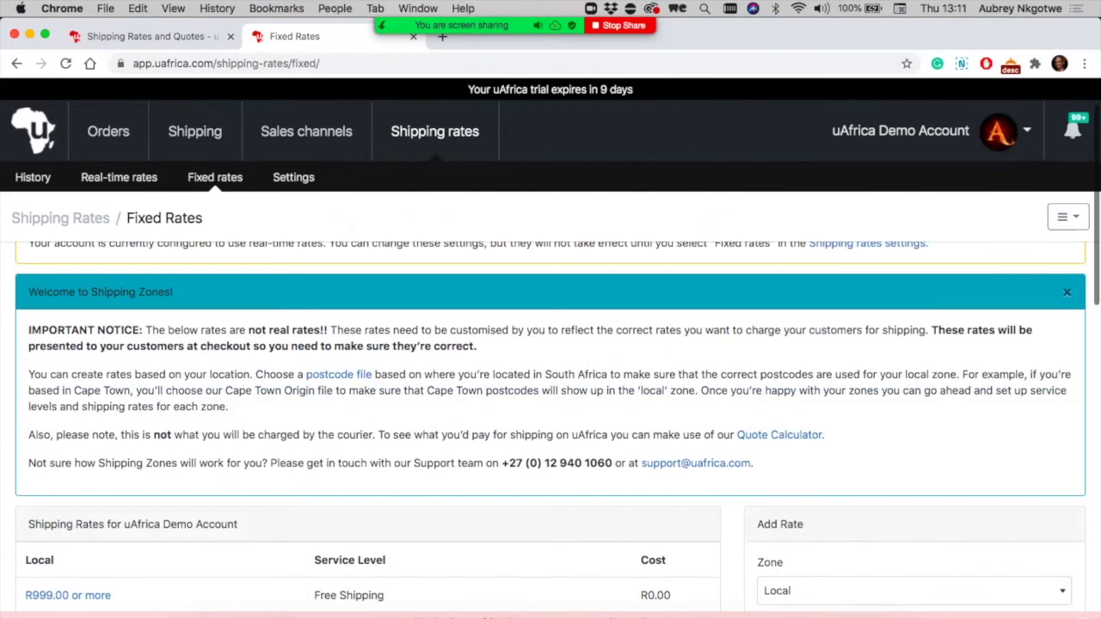
left_click(1067, 217)
left_click(1021, 249)
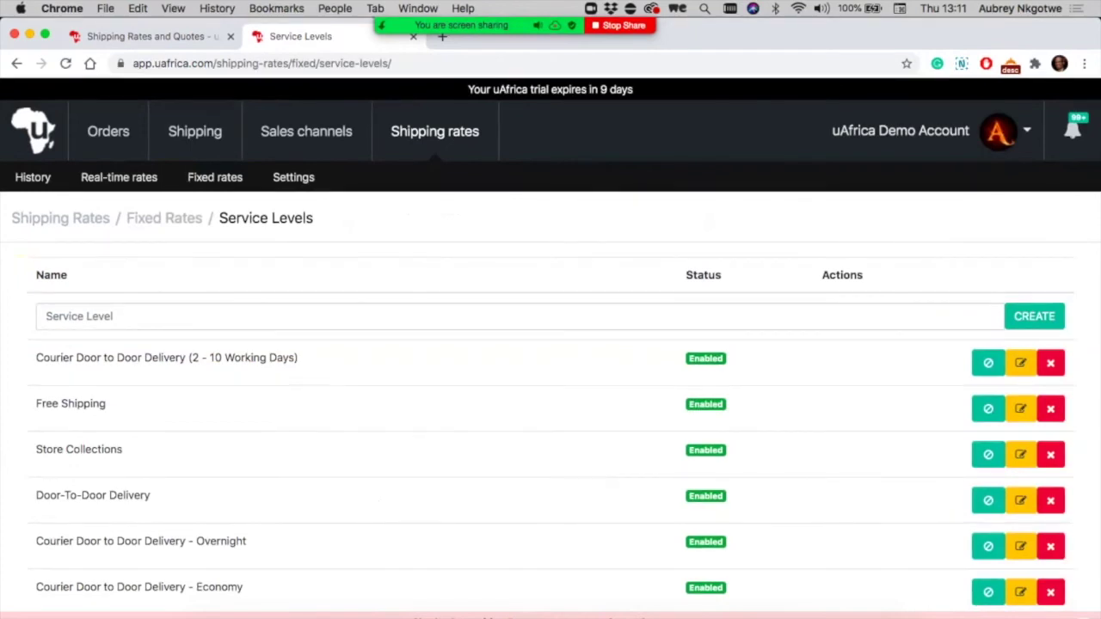
scroll(550, 387, "down", 3)
scroll(551, 387, "up", 3)
scroll(550, 387, "up", 1)
left_click(163, 217)
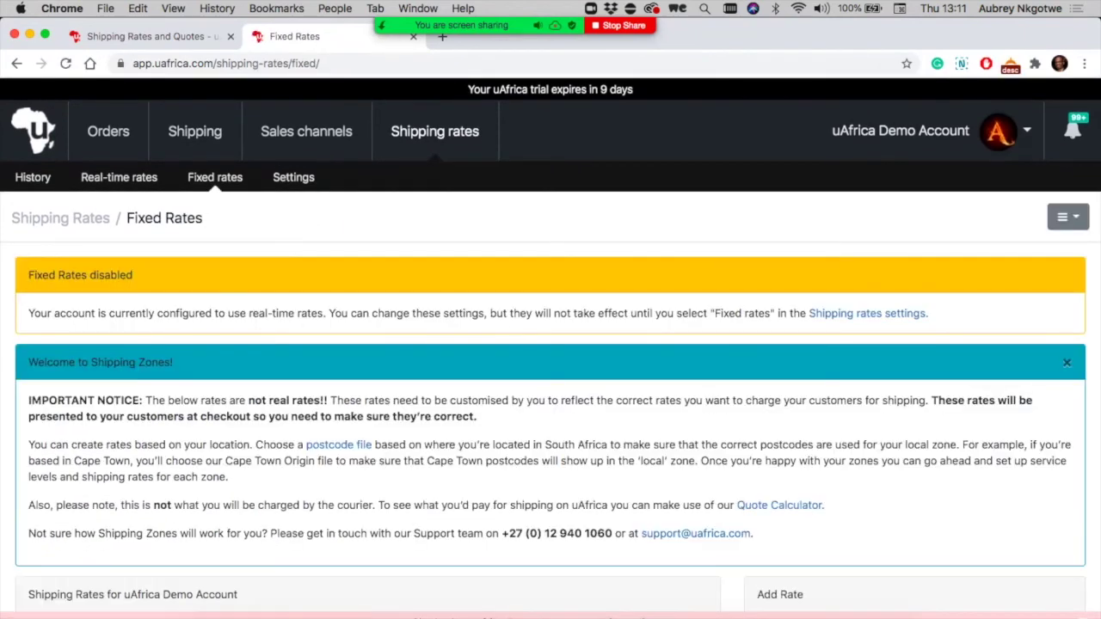
Open the zone definitions for fixed rates and try to export the South Africa - Johannesburg Origin definition.
left_click(1067, 217)
left_click(1001, 271)
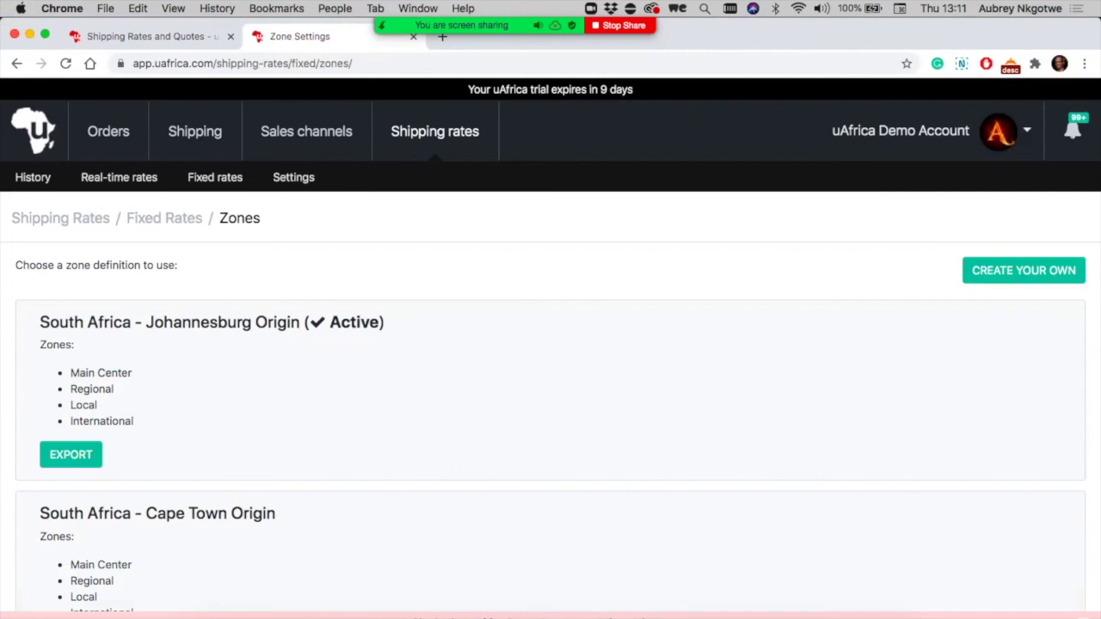
left_click(71, 454)
left_click(71, 454)
View the shipping rate calculation history and return to the start of the public Shipping Rates & Quotes page.
left_click(33, 177)
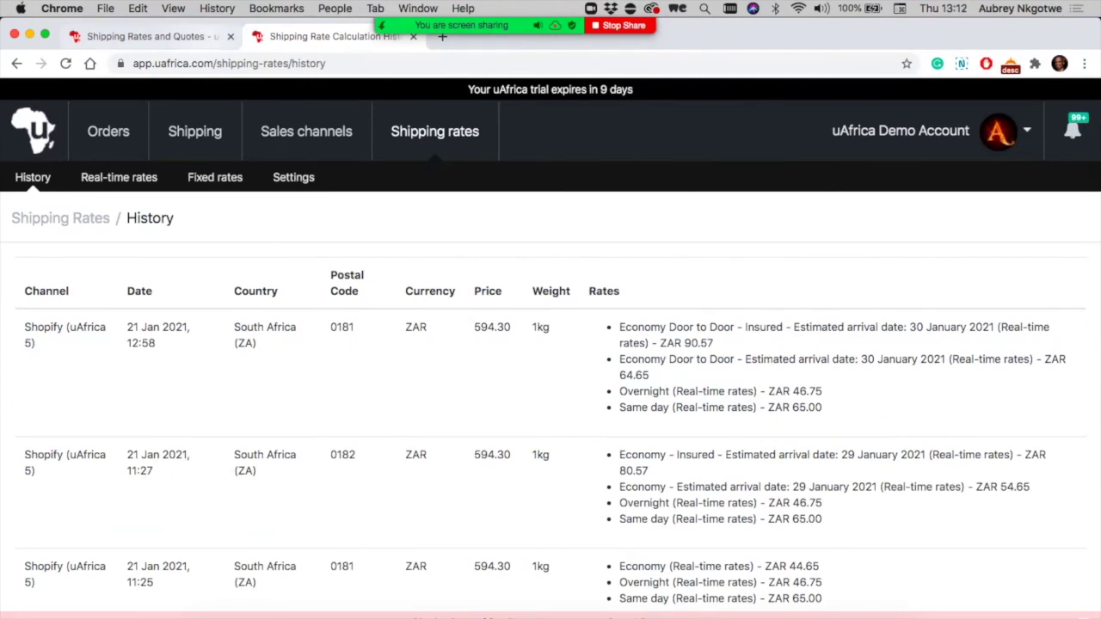
left_click(197, 36)
scroll(654, 249, "up", 10)
scroll(551, 344, "down", 1)
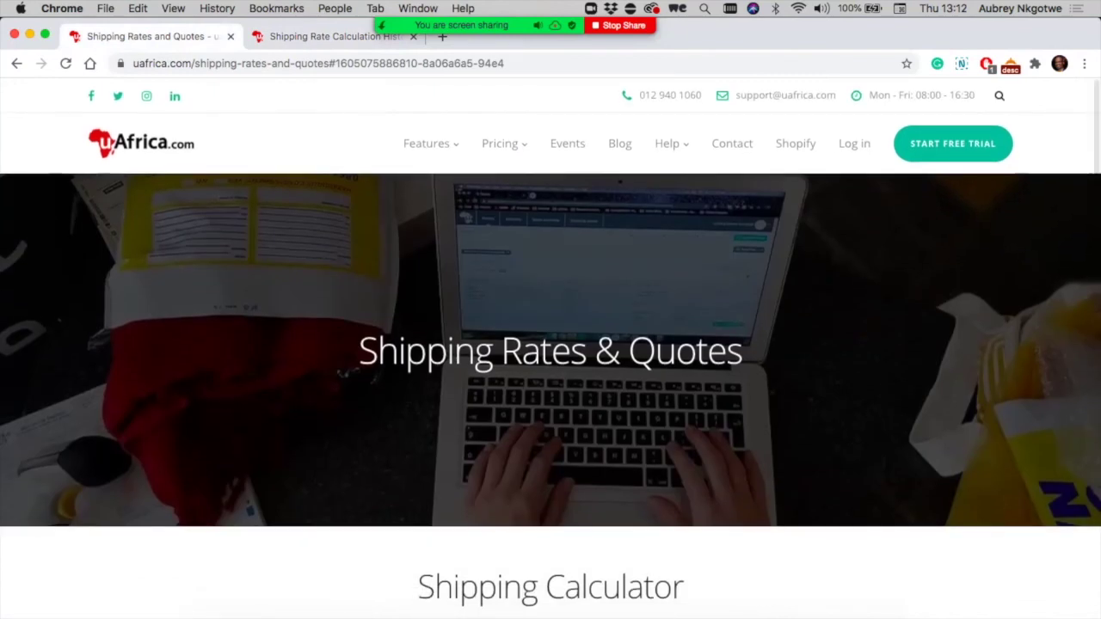